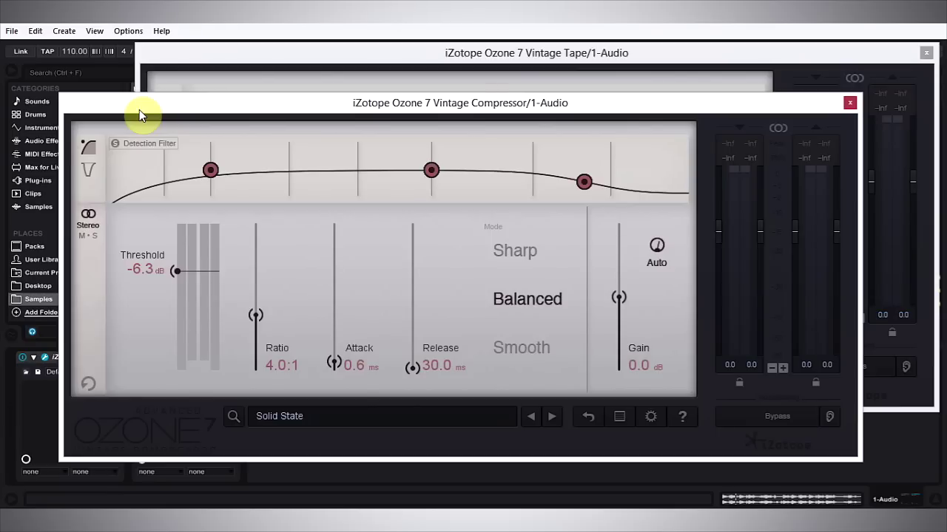
Step: Reposition the open Ozone 7 Vintage Compressor and Vintage Tape windows, and close both
{"action": "left_click_drag", "start_coordinate": [139, 109], "coordinate": [171, 94]}
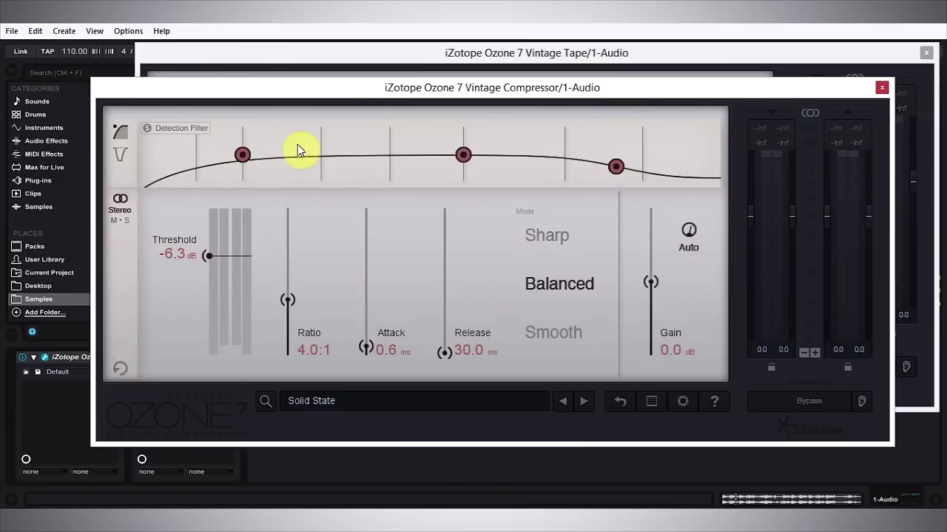
{"action": "left_click_drag", "start_coordinate": [273, 89], "coordinate": [285, 112]}
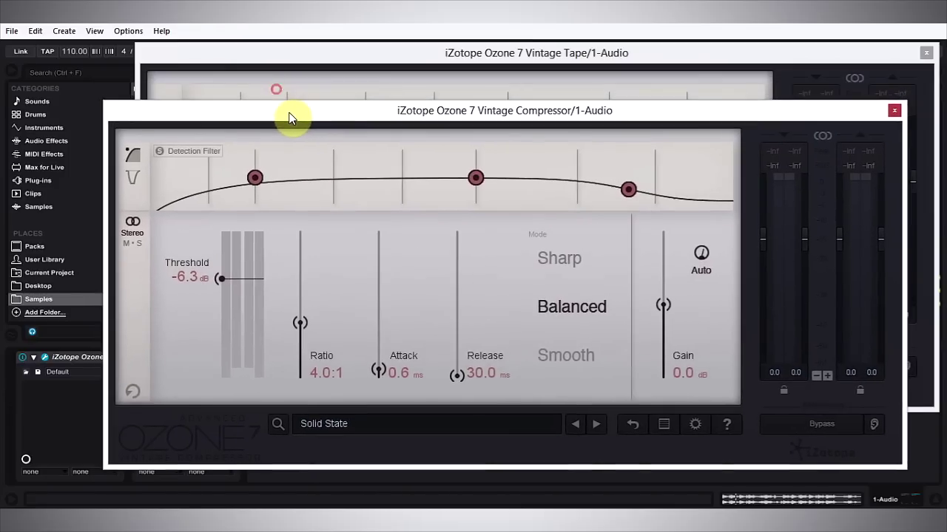
{"action": "left_click", "coordinate": [460, 54]}
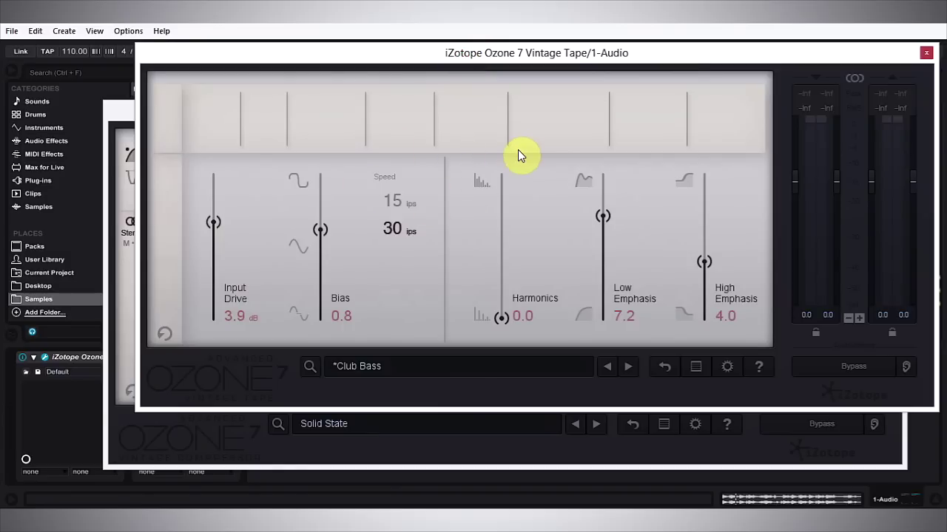
{"action": "left_click_drag", "start_coordinate": [602, 54], "coordinate": [555, 70]}
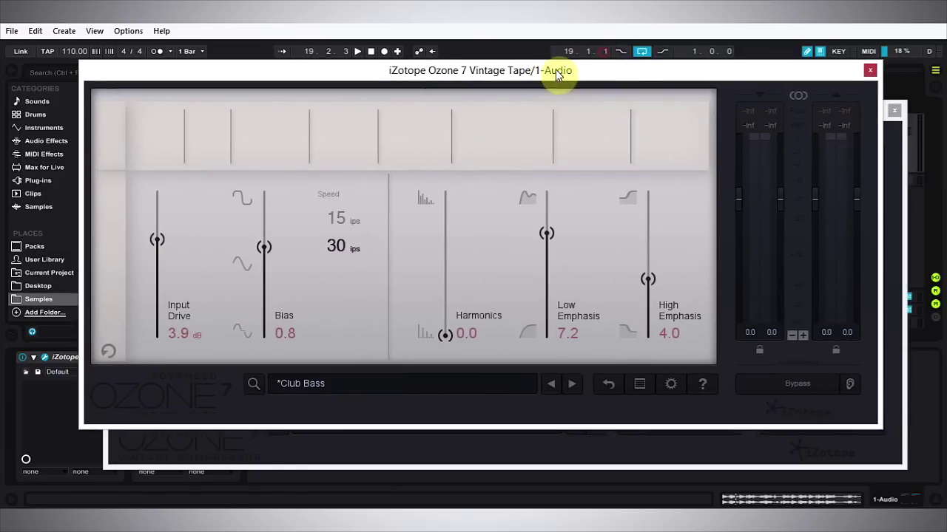
{"action": "left_click", "coordinate": [870, 71]}
{"action": "left_click", "coordinate": [893, 110]}
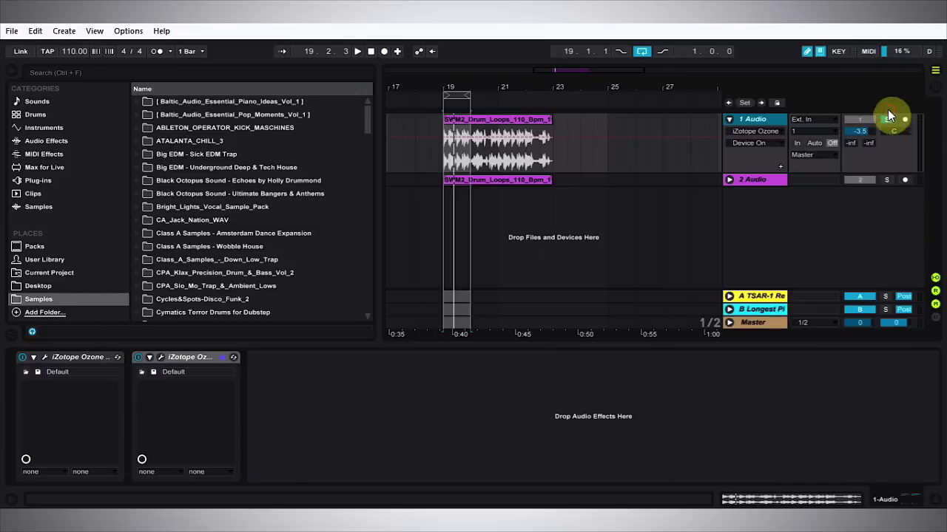
Step: Turn off Draw Mode and audition the looped drum section of the arrangement
{"action": "key", "text": "b"}
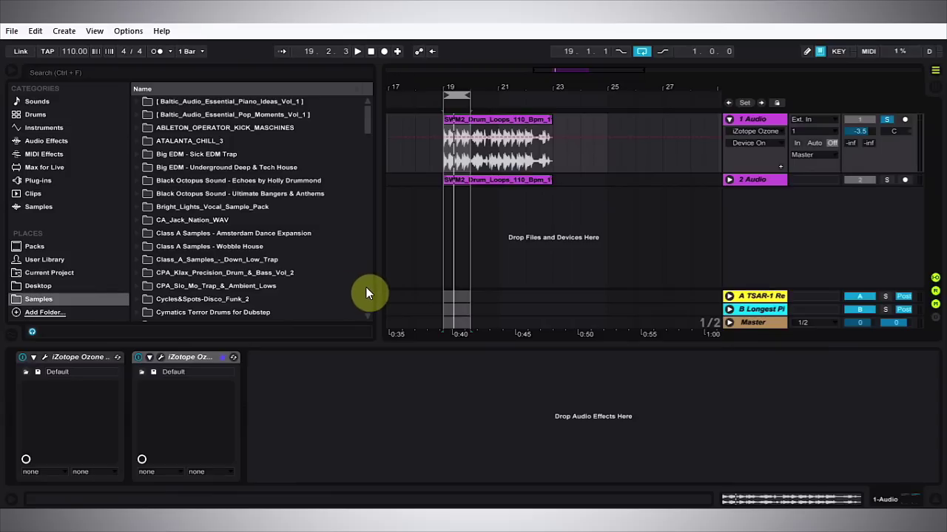
{"action": "key", "text": "space"}
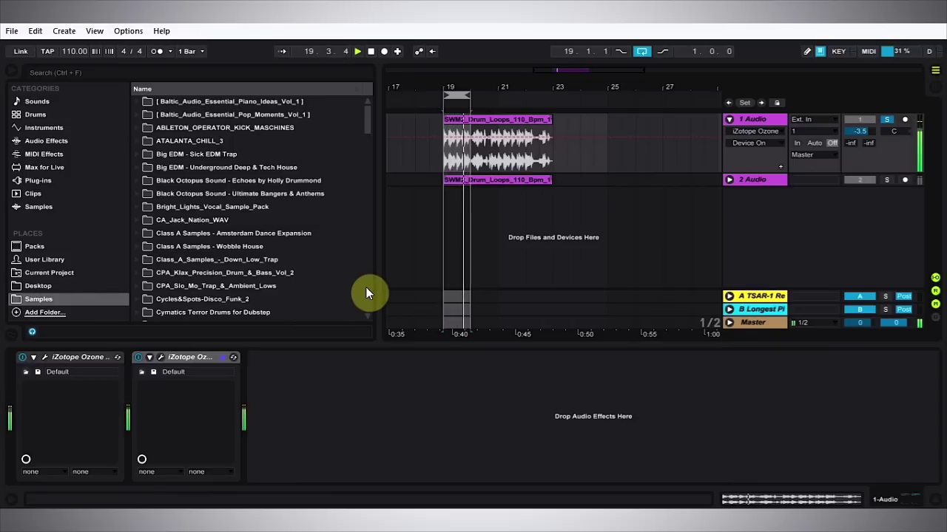
{"action": "key", "text": "space"}
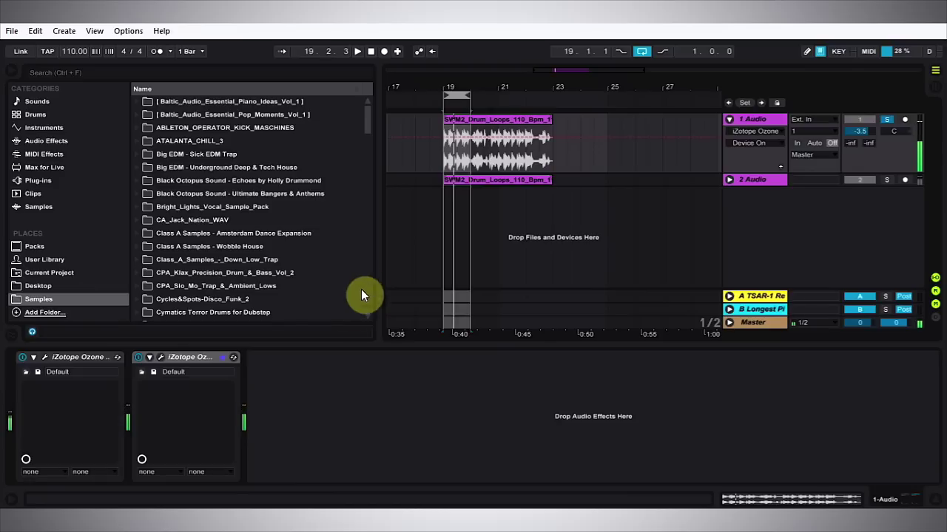
Step: Group the two iZotope Ozone devices on the 1 Audio track into an Audio Effect Rack
{"action": "left_click", "coordinate": [190, 357]}
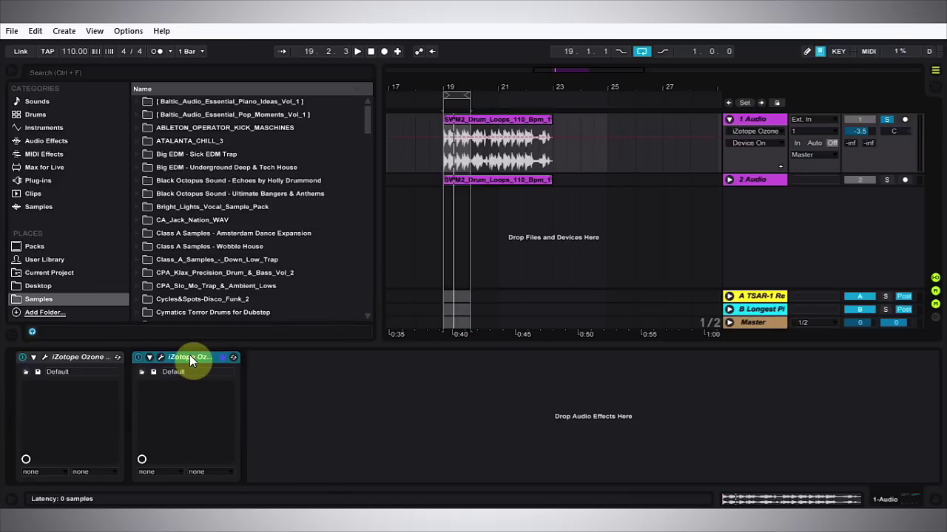
{"action": "left_click_drag", "start_coordinate": [189, 355], "coordinate": [84, 360]}
{"action": "right_click", "coordinate": [83, 359]}
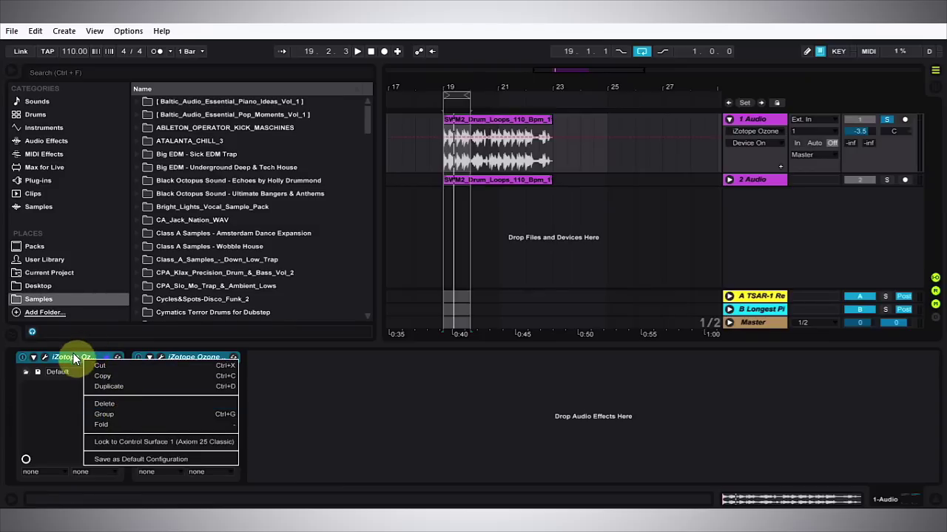
{"action": "left_click", "coordinate": [119, 411]}
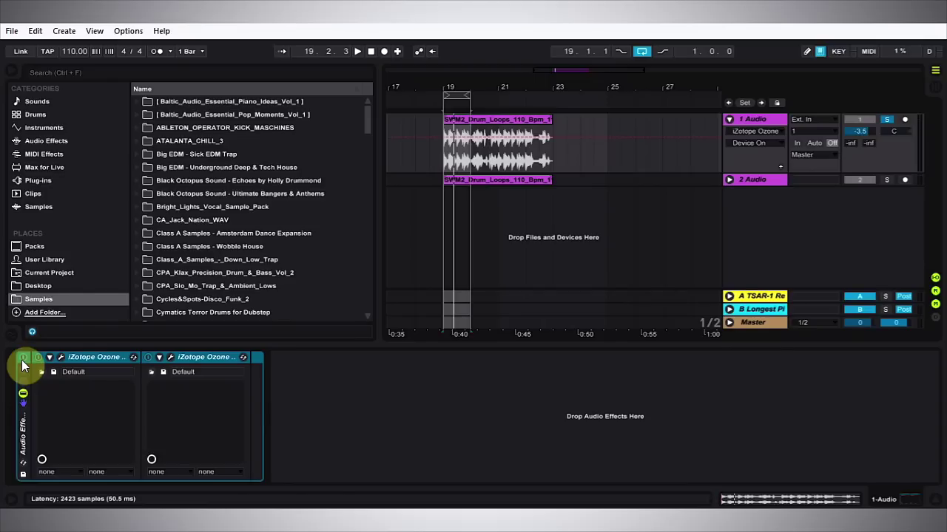
Step: Play the loop and switch the whole rack off and on to compare the dry and processed drums, leaving it on
{"action": "key", "text": "space"}
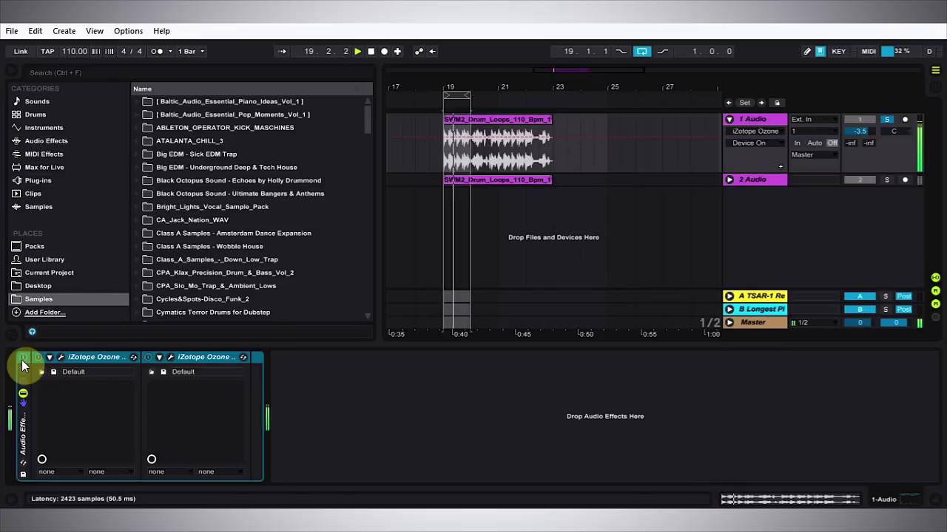
{"action": "left_click", "coordinate": [23, 358]}
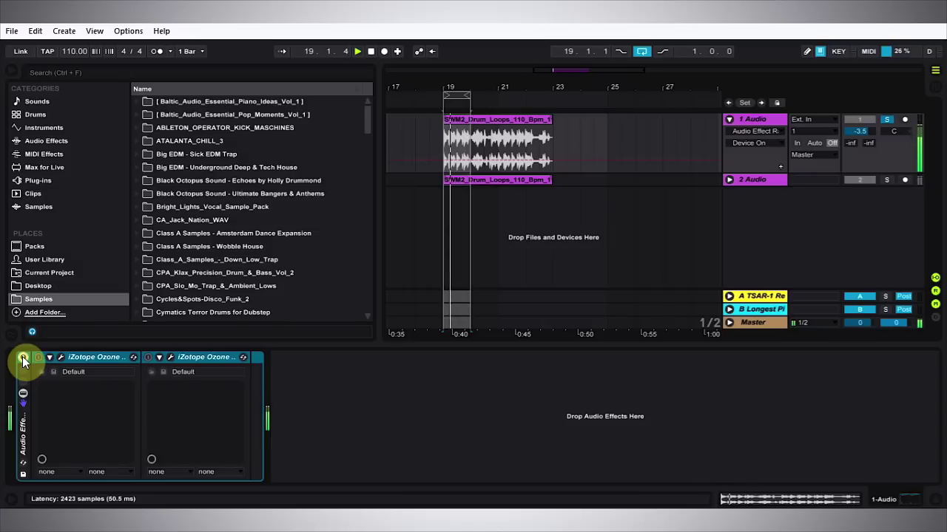
{"action": "left_click", "coordinate": [23, 358]}
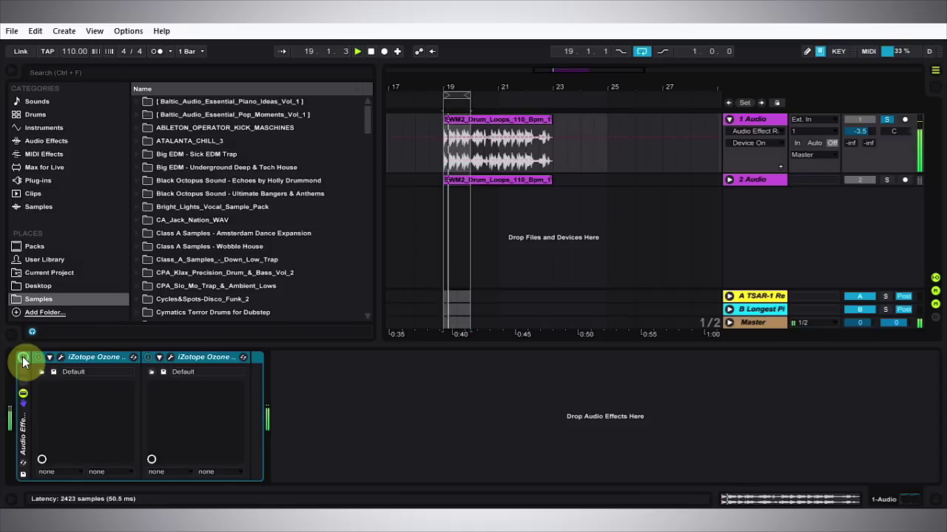
{"action": "left_click", "coordinate": [23, 358]}
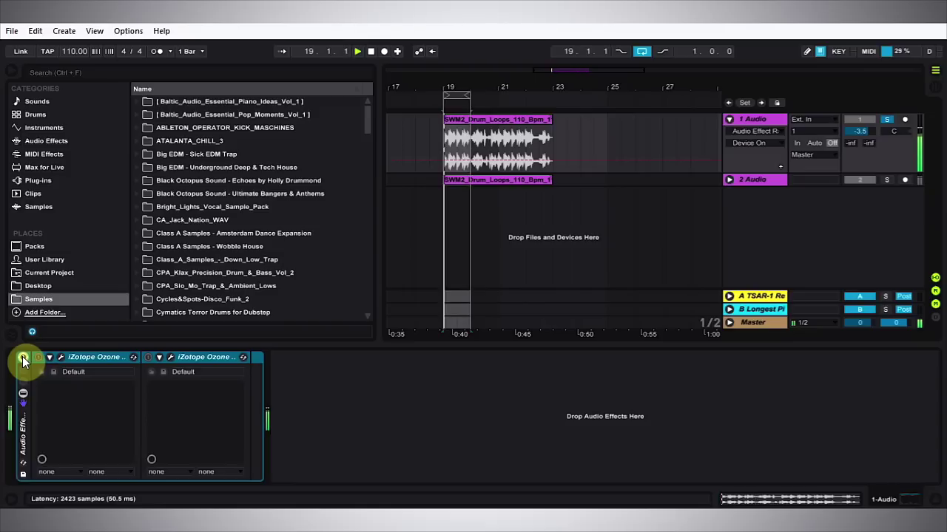
{"action": "left_click", "coordinate": [23, 359]}
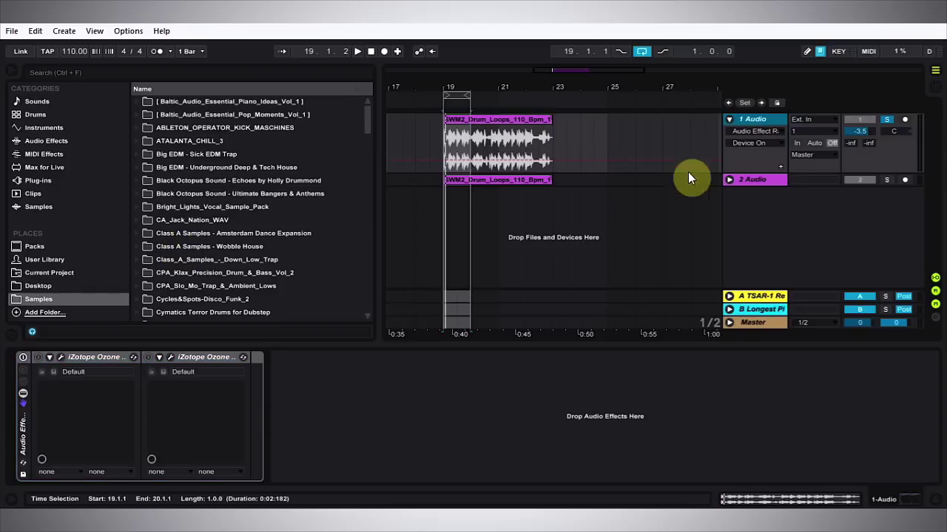
{"action": "left_click", "coordinate": [23, 358]}
{"action": "left_click", "coordinate": [23, 359]}
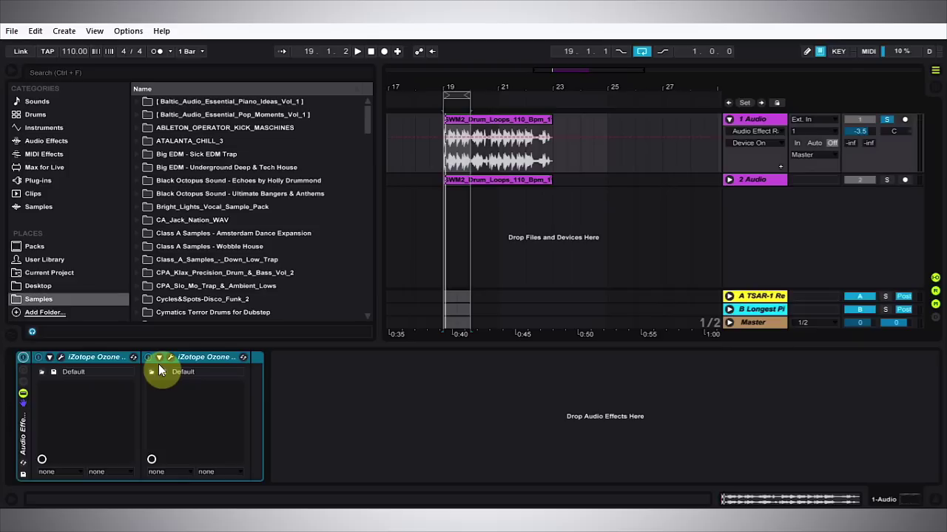
Step: Play the loop and alternately solo the 1 Audio and 2 Audio tracks to compare them, ending with 2 Audio soloed
{"action": "left_click", "coordinate": [464, 146]}
{"action": "left_click", "coordinate": [854, 167]}
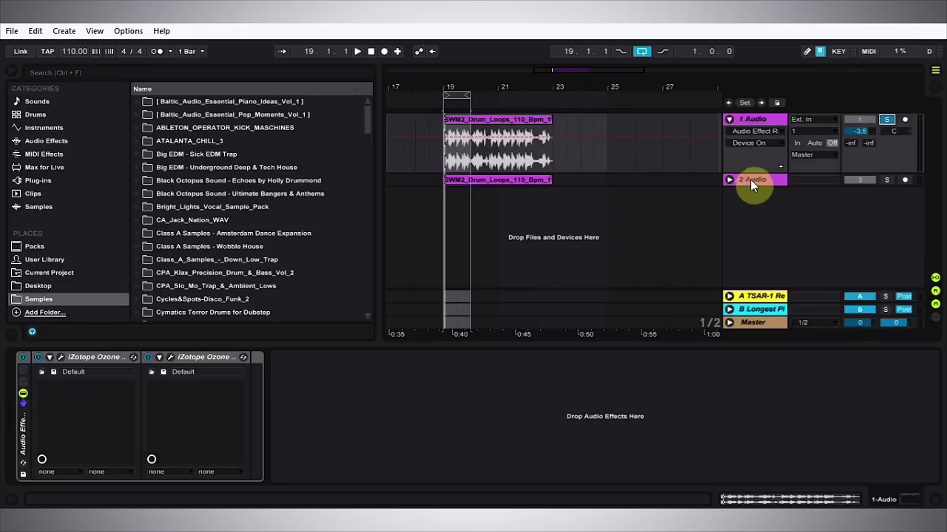
{"action": "key", "text": "space"}
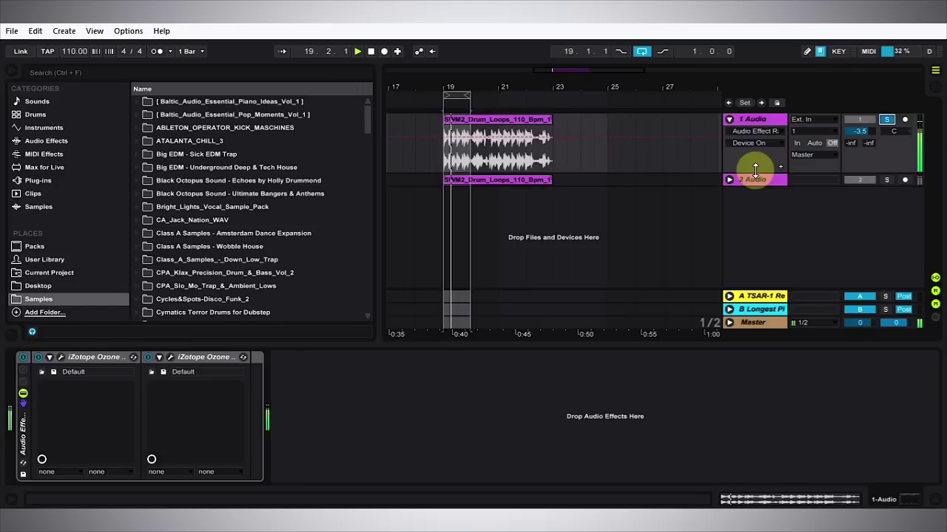
{"action": "left_click", "coordinate": [886, 179]}
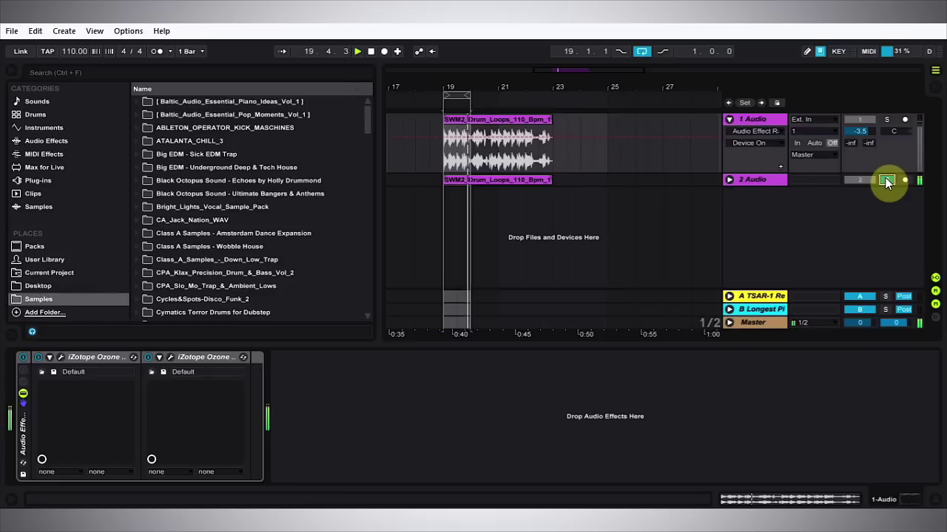
{"action": "left_click", "coordinate": [888, 120]}
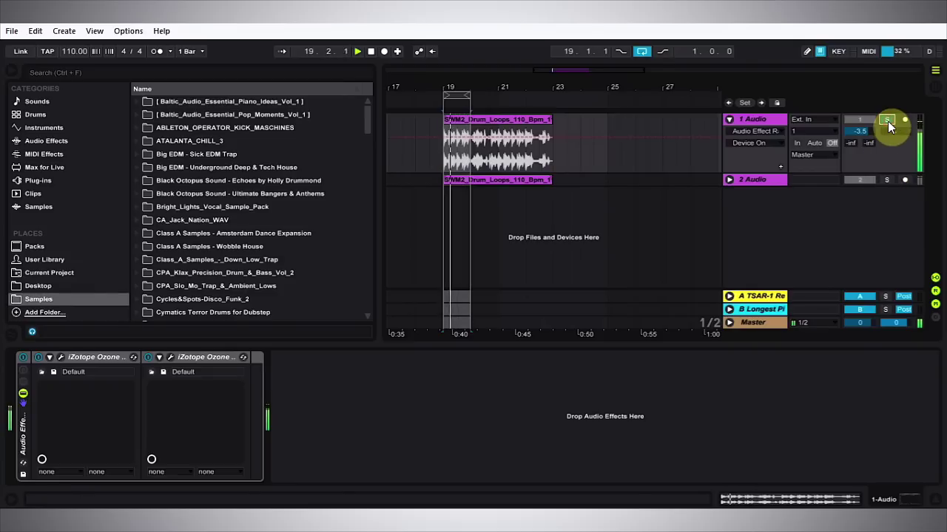
{"action": "left_click", "coordinate": [886, 181]}
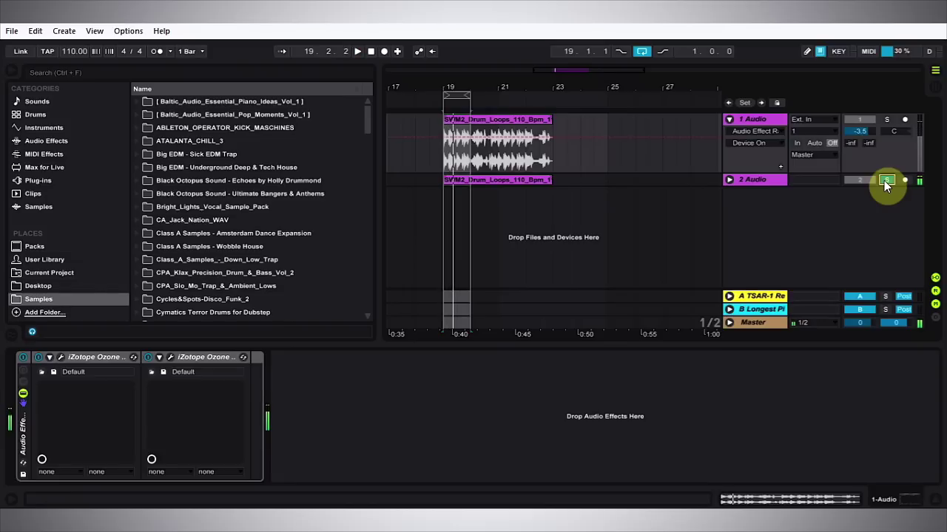
{"action": "left_click", "coordinate": [858, 180]}
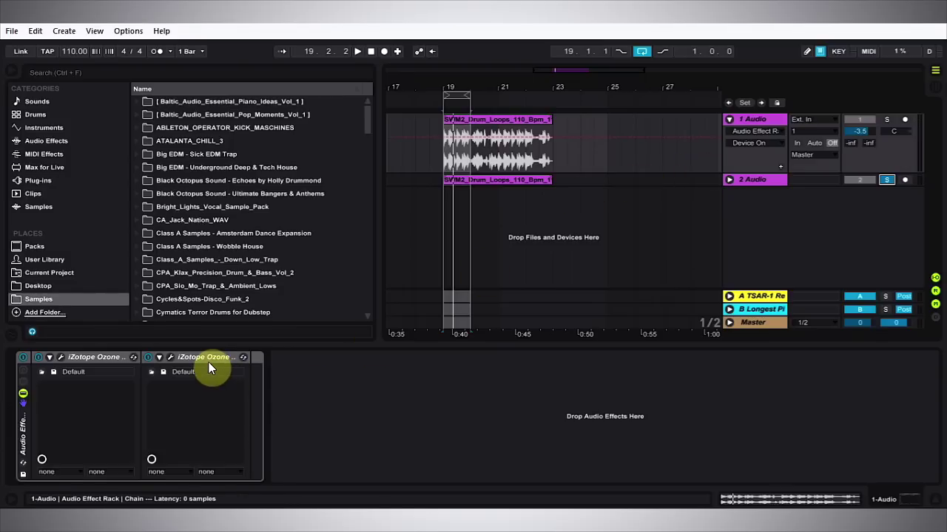
Step: Show the chain list and macro controls of the Audio Effect Rack on the 1 Audio track
{"action": "left_click", "coordinate": [752, 121]}
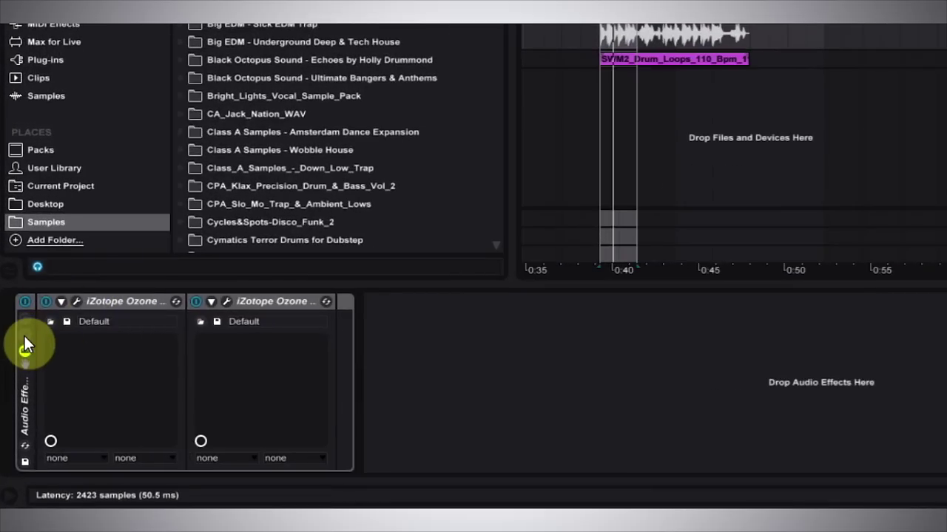
{"action": "left_click", "coordinate": [22, 381]}
{"action": "left_click", "coordinate": [23, 323]}
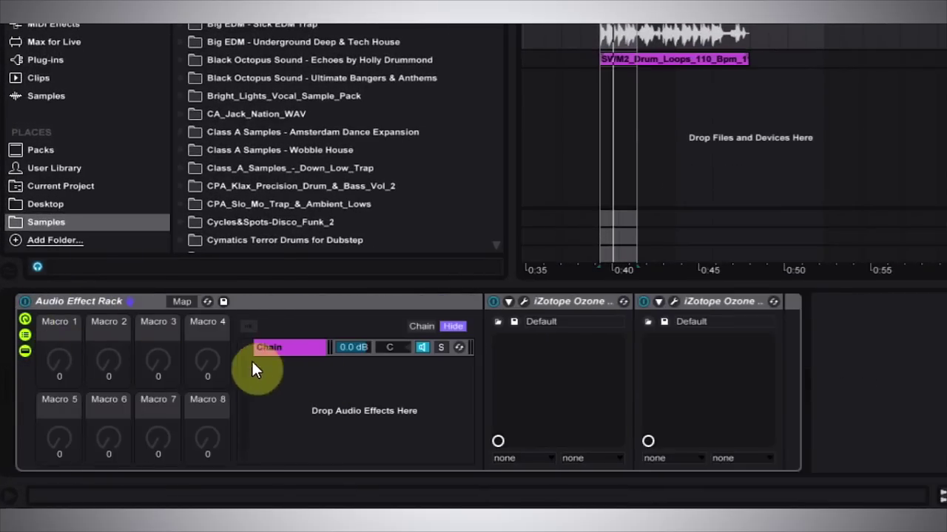
Step: Create a second, empty chain in the Audio Effect Rack and name it "dry"
{"action": "right_click", "coordinate": [330, 377]}
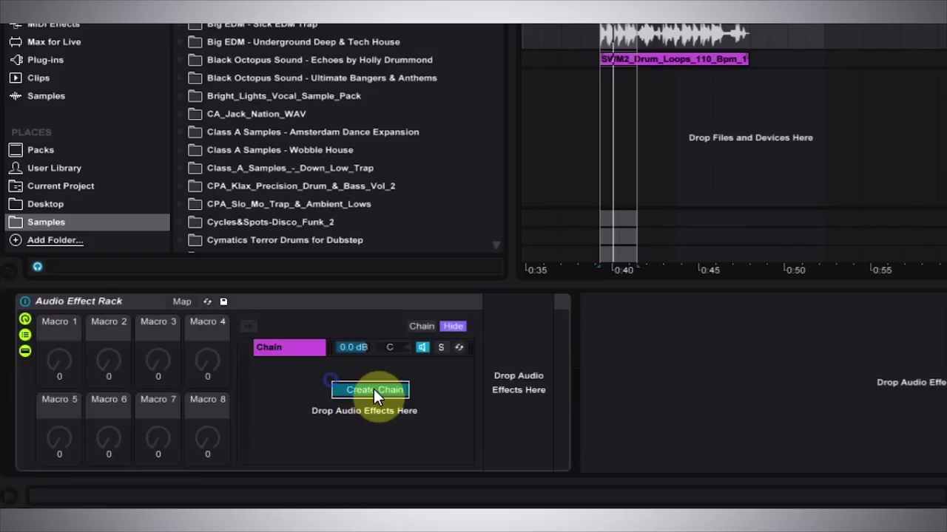
{"action": "left_click", "coordinate": [373, 389]}
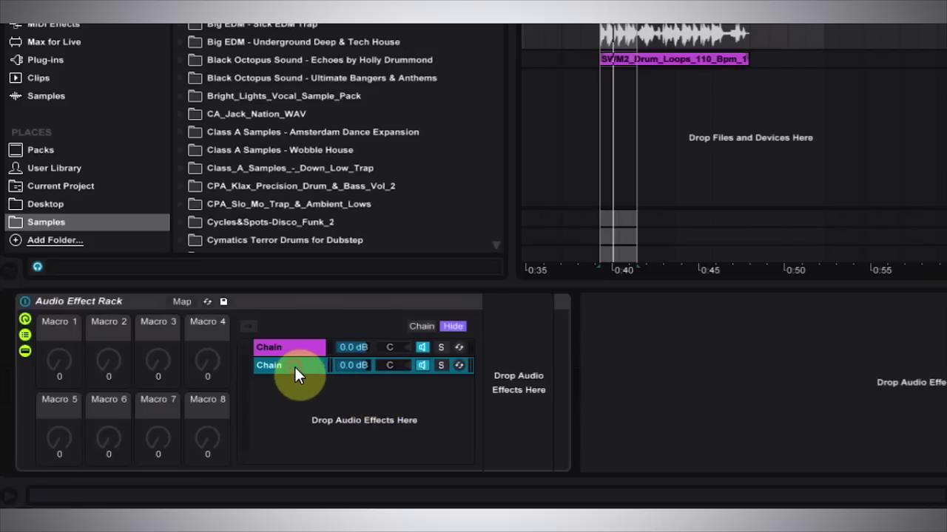
{"action": "key", "text": "ctrl+r"}
{"action": "type", "text": "dry"}
{"action": "key", "text": "Return"}
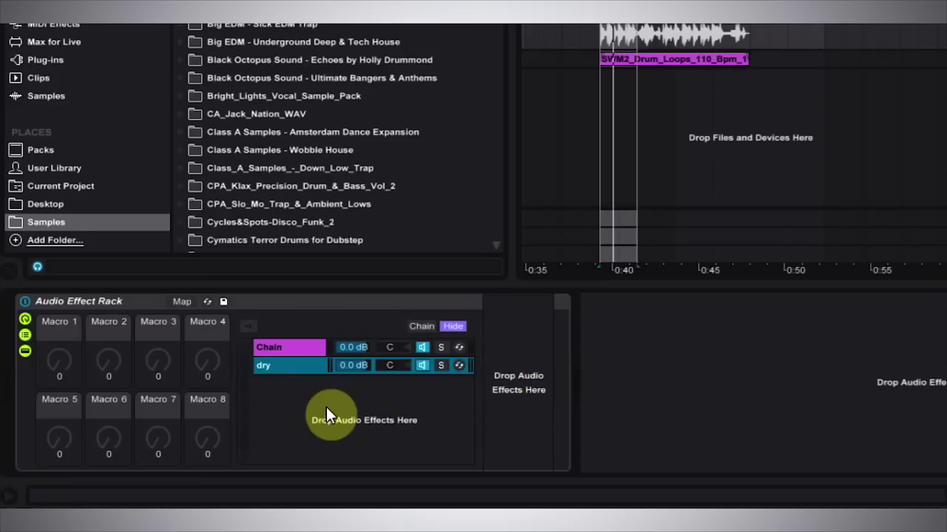
Step: Rename the original chain holding the two Ozone devices as "wet"
{"action": "left_click", "coordinate": [284, 346]}
{"action": "key", "text": "ctrl+r"}
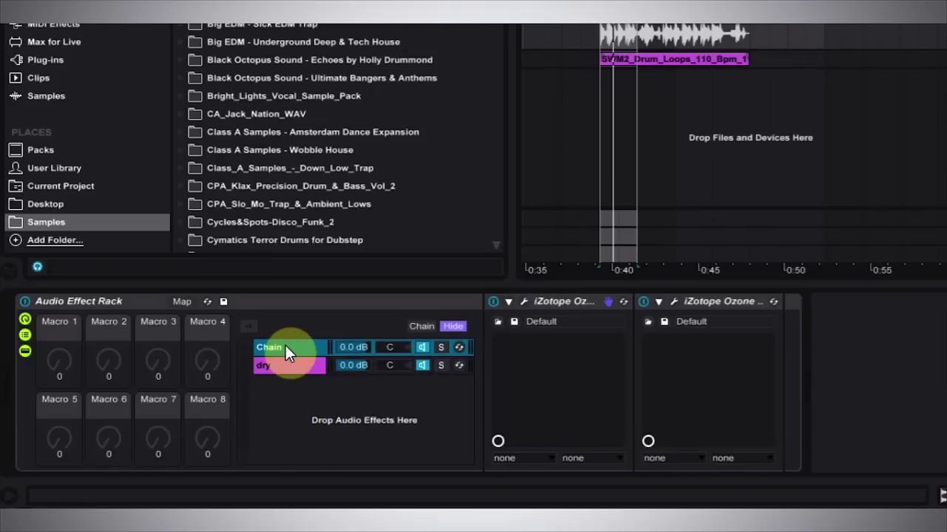
{"action": "type", "text": "weet"}
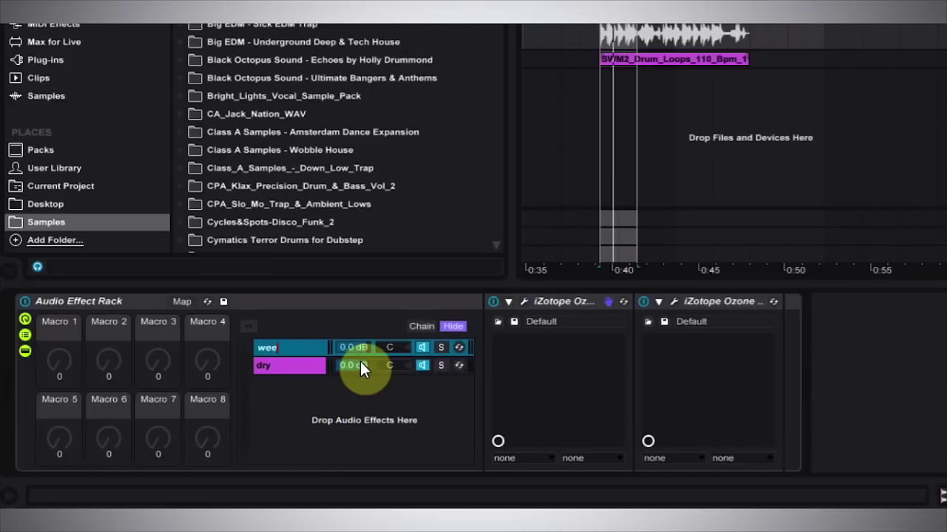
{"action": "key", "text": "BackSpace"}
{"action": "key", "text": "BackSpace"}
{"action": "type", "text": "t"}
{"action": "key", "text": "Return"}
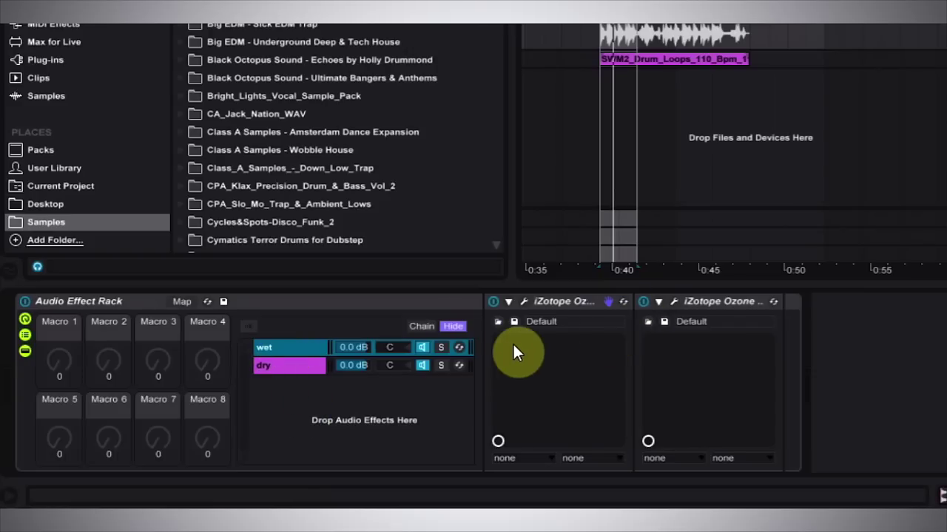
Step: Show the rack's chain zones and extend the wet chain's zone from 0 to 127
{"action": "left_click", "coordinate": [422, 326]}
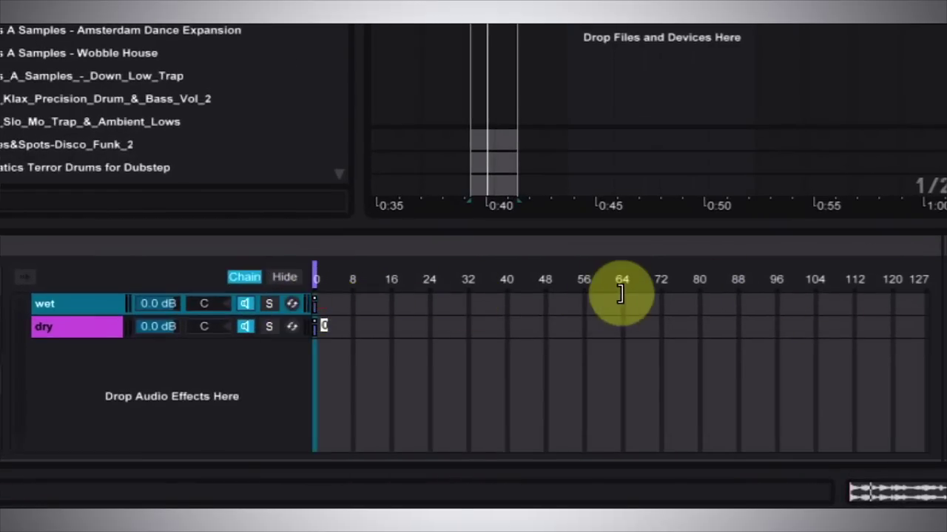
{"action": "left_click", "coordinate": [525, 295]}
{"action": "left_click_drag", "start_coordinate": [313, 305], "coordinate": [933, 306]}
Step: Fade the wet chain's zone out gradually across the full range from 0 to 127
{"action": "mouse_move", "coordinate": [923, 306]}
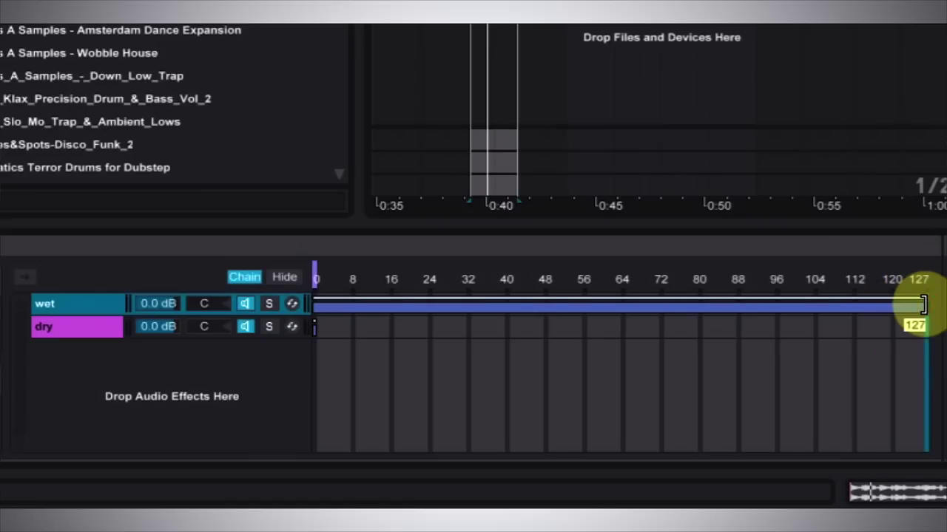
{"action": "left_click_drag", "start_coordinate": [923, 305], "coordinate": [924, 306]}
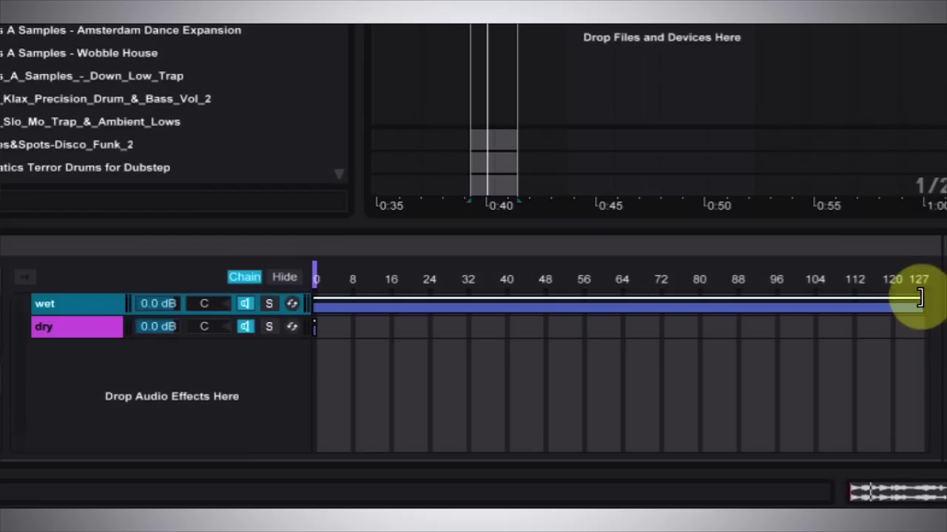
{"action": "mouse_move", "coordinate": [922, 298]}
{"action": "left_mouse_down"}
{"action": "mouse_move", "coordinate": [316, 299]}
{"action": "mouse_move", "coordinate": [924, 302]}
{"action": "left_mouse_up"}
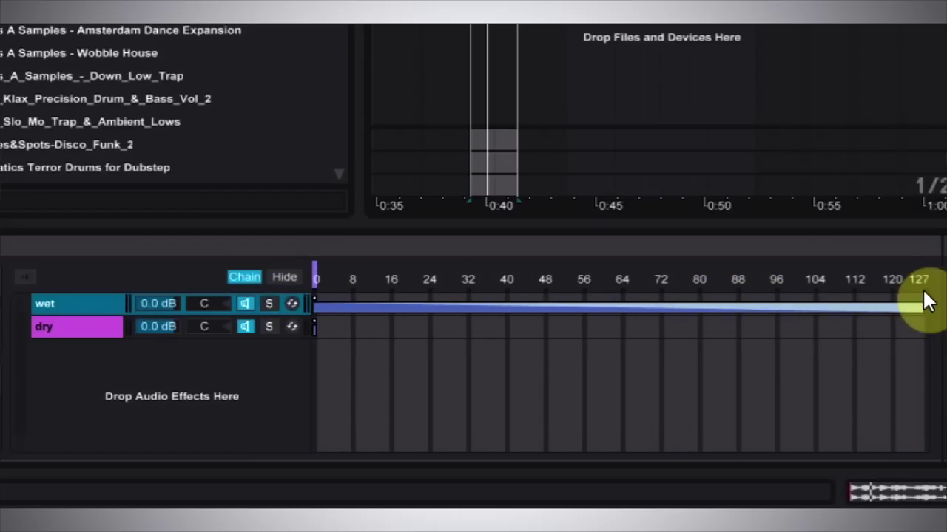
Step: Extend the dry chain's zone from 0 to 127 and fade it in gradually across the full range
{"action": "left_click", "coordinate": [62, 325]}
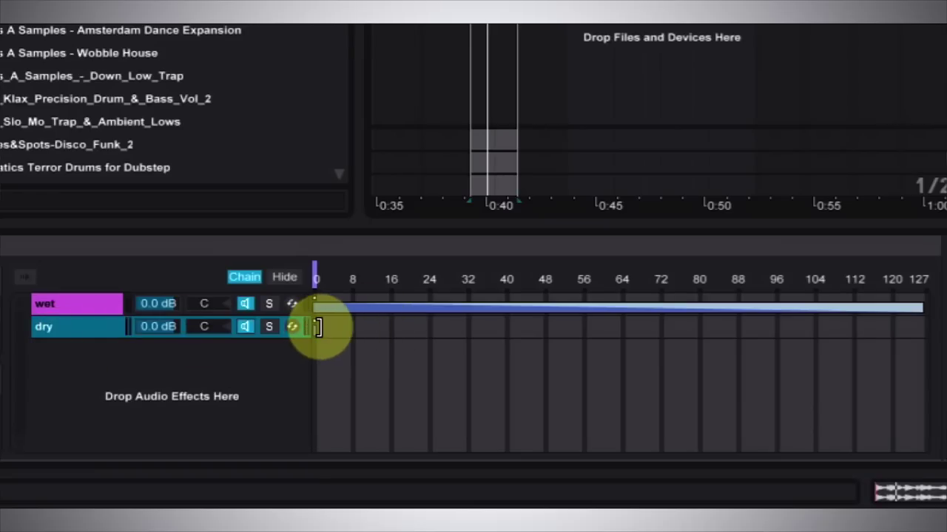
{"action": "left_click_drag", "start_coordinate": [318, 328], "coordinate": [930, 299]}
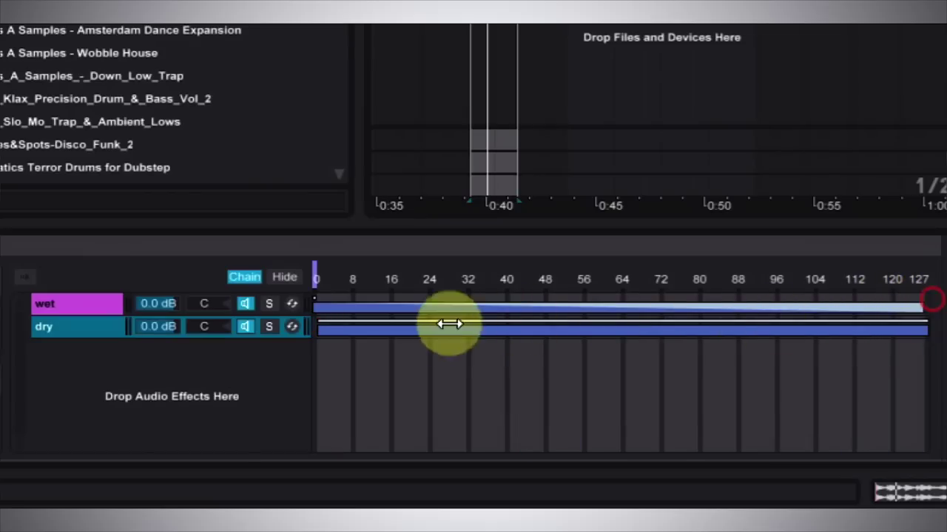
{"action": "left_click_drag", "start_coordinate": [315, 321], "coordinate": [933, 288]}
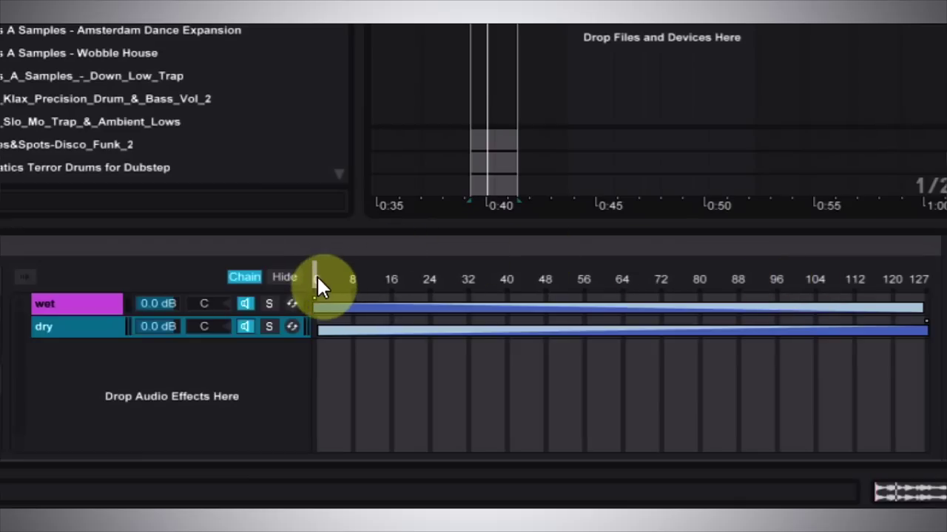
Step: Try moving the rack's chain selector across the zones and map it to Macro 1
{"action": "left_click_drag", "start_coordinate": [317, 281], "coordinate": [474, 284]}
{"action": "right_click", "coordinate": [479, 278]}
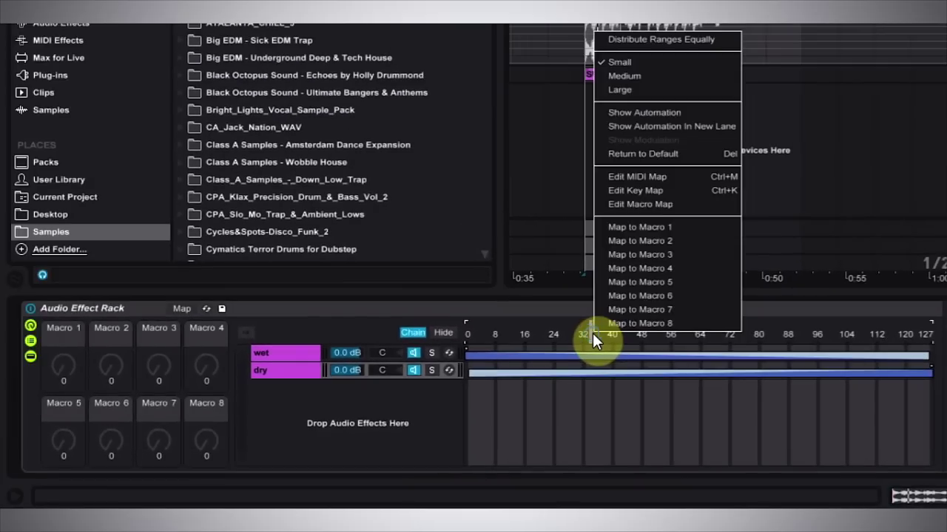
{"action": "left_click", "coordinate": [647, 227]}
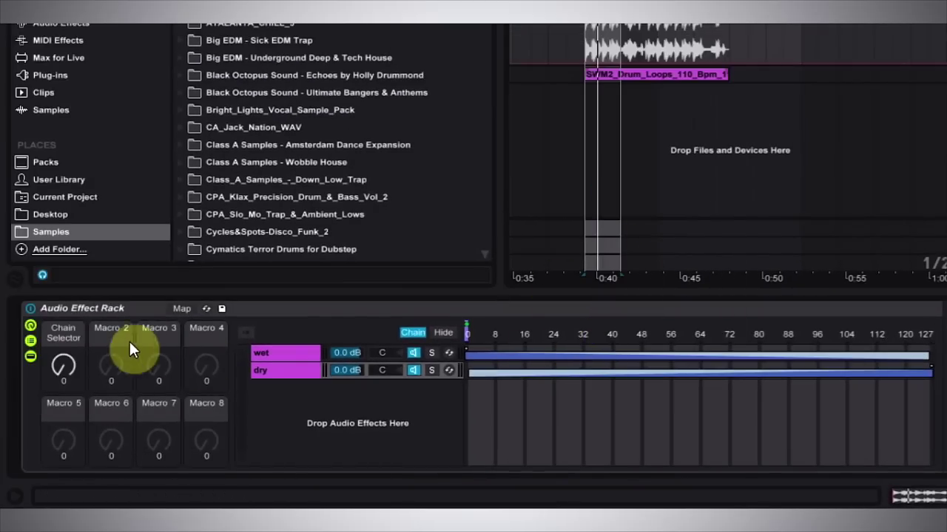
Step: Turn the Chain Selector macro up to 127, the fully dry end of the crossfade
{"action": "mouse_move", "coordinate": [67, 369]}
{"action": "left_mouse_down"}
{"action": "mouse_move", "coordinate": [67, 358]}
{"action": "mouse_move", "coordinate": [67, 369]}
{"action": "left_mouse_up"}
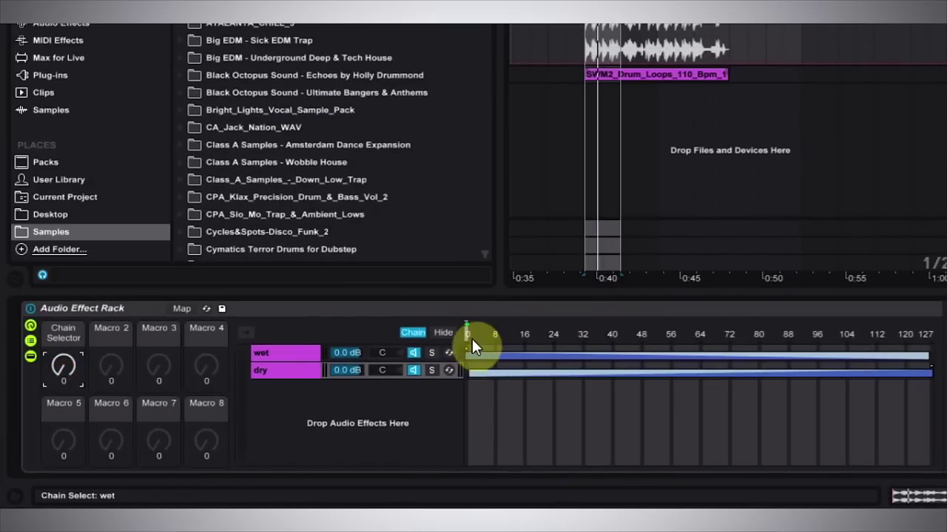
{"action": "left_click", "coordinate": [308, 355]}
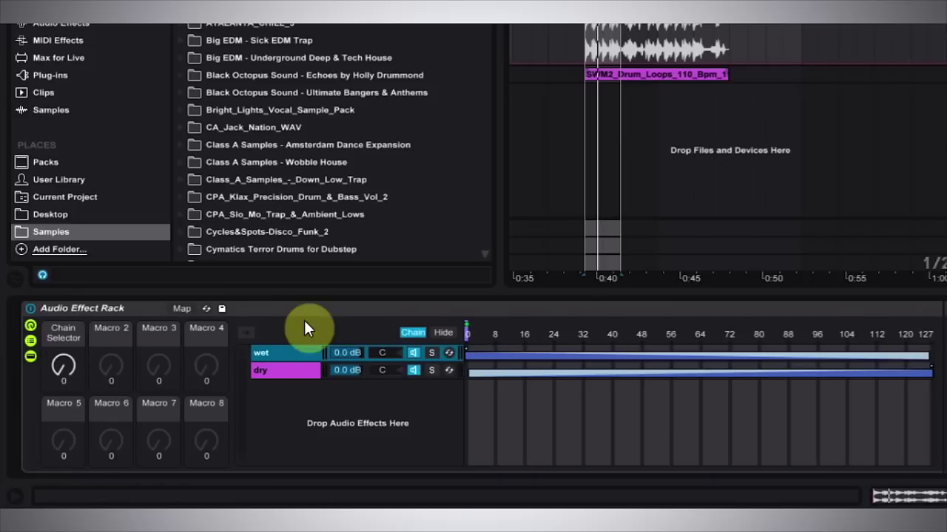
{"action": "left_click_drag", "start_coordinate": [63, 366], "coordinate": [63, 311]}
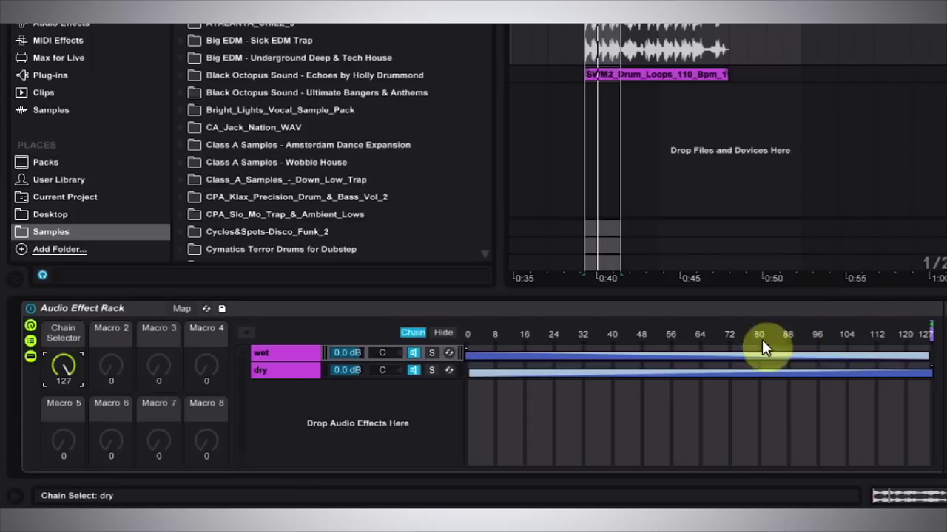
Step: Set the Chain Selector macro to 64 for an even blend of the wet and dry chains
{"action": "left_click", "coordinate": [61, 380]}
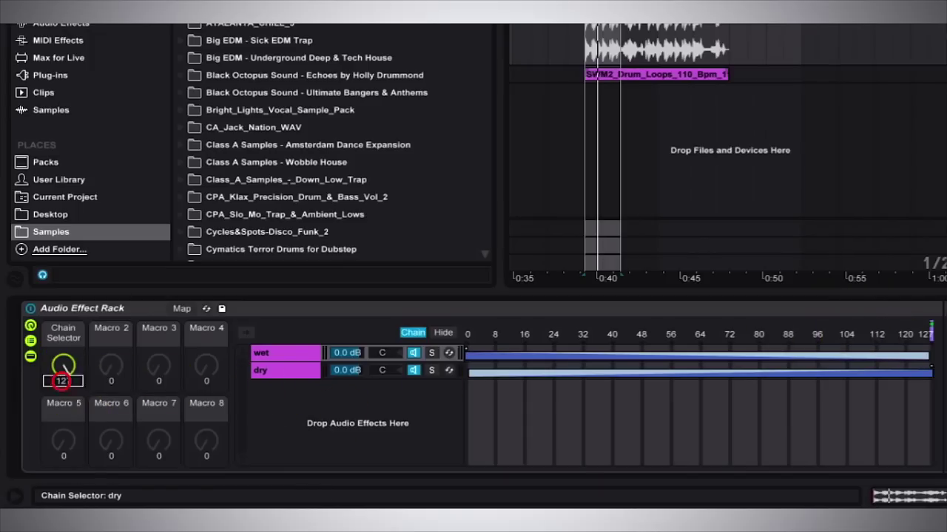
{"action": "left_click", "coordinate": [61, 382]}
{"action": "type", "text": "64"}
{"action": "key", "text": "Return"}
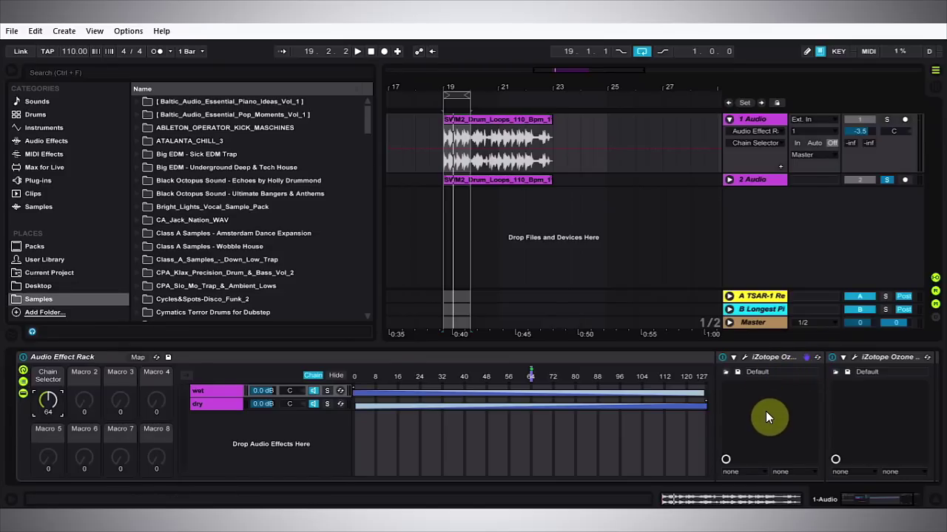
Step: Play the loop with the 1 Audio track soloed and lower the Chain Selector macro to 38
{"action": "key", "text": "space"}
{"action": "left_click", "coordinate": [887, 120]}
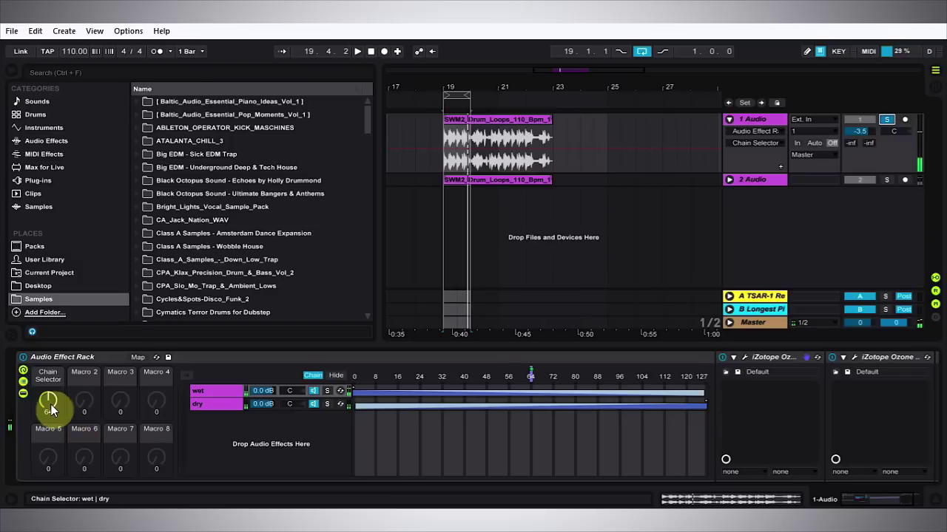
{"action": "mouse_move", "coordinate": [42, 406]}
{"action": "left_mouse_down"}
{"action": "mouse_move", "coordinate": [42, 390]}
{"action": "mouse_move", "coordinate": [42, 425]}
{"action": "left_mouse_up"}
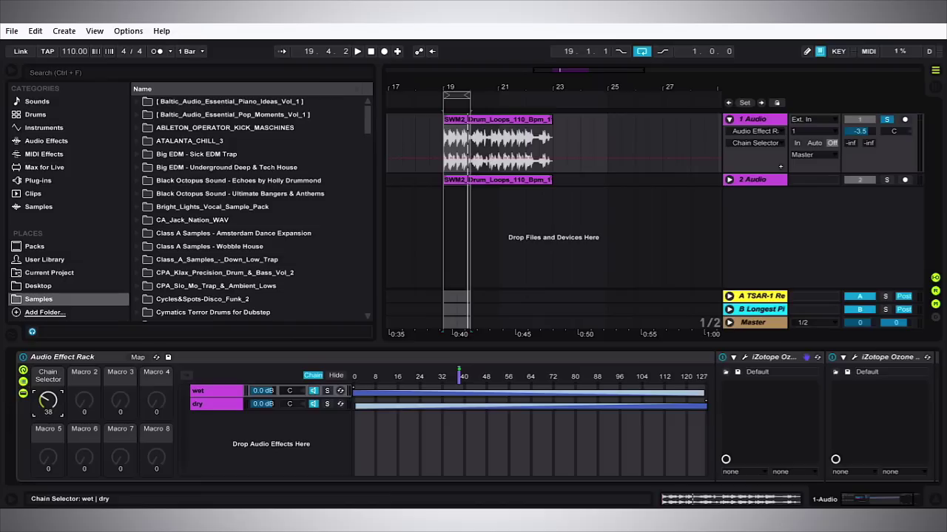